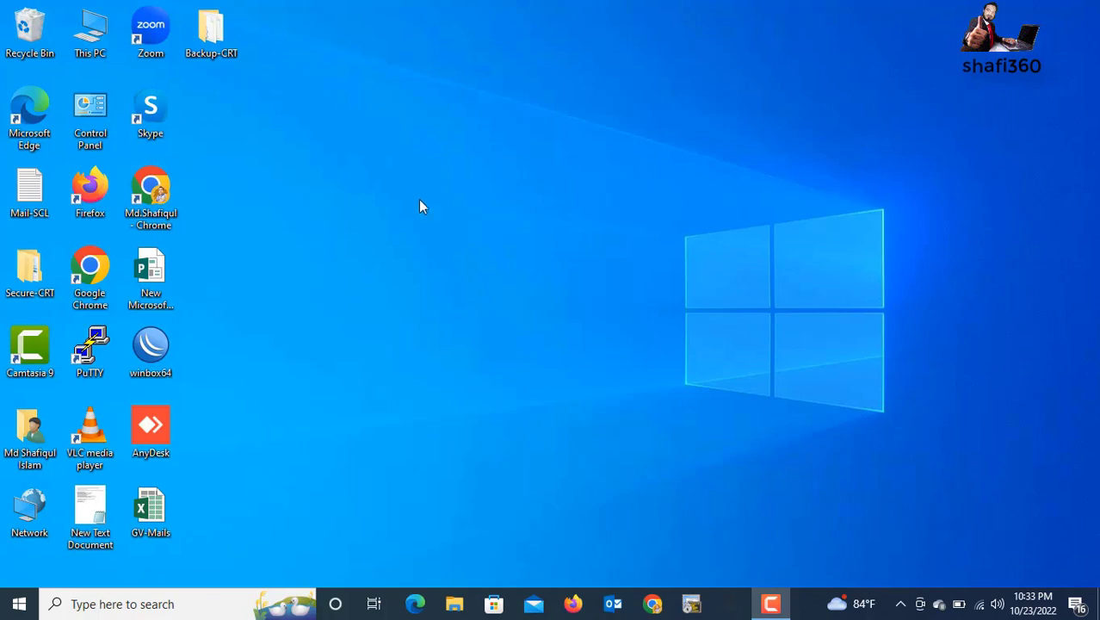
# - Open This PC from the desktop to list its seven folders and five drives
pyautogui.doubleClick(96, 31)
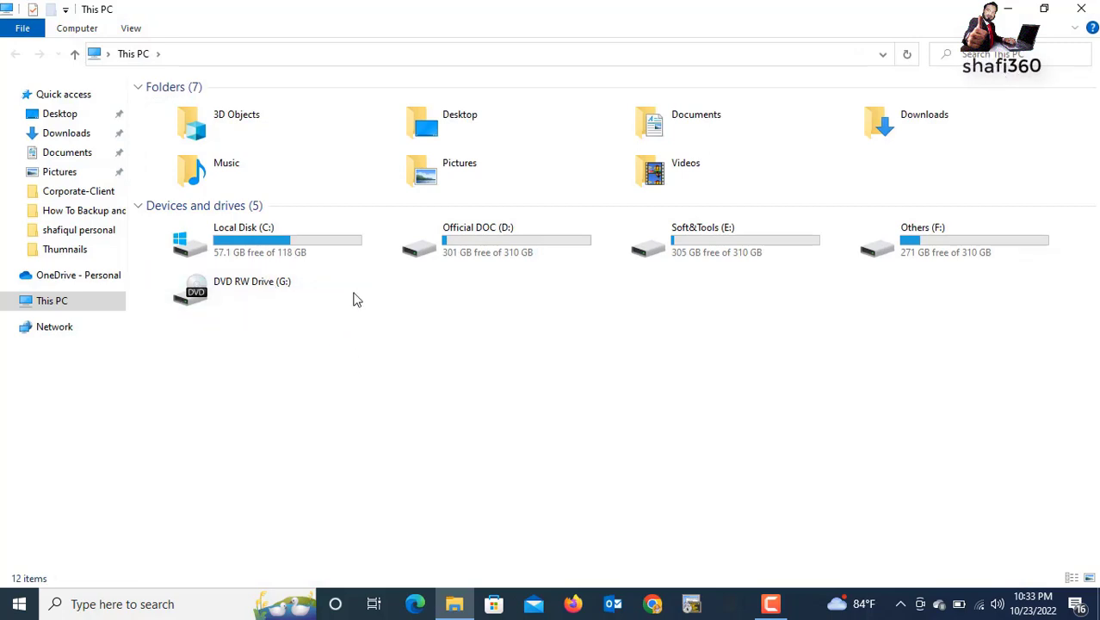
pyautogui.click(252, 246)
pyautogui.click(508, 247)
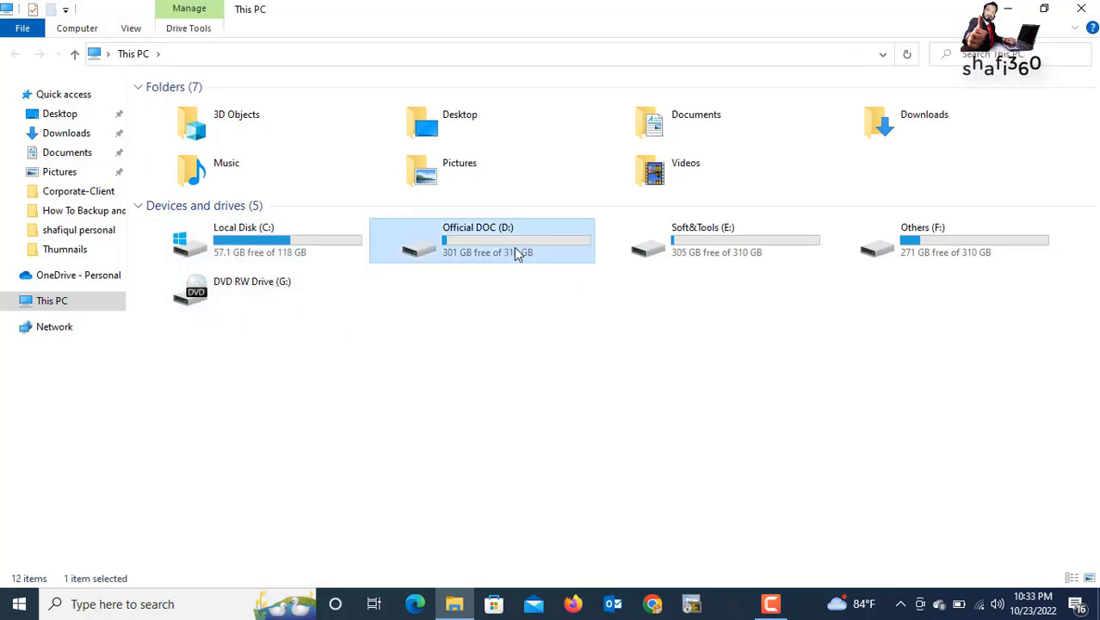
pyautogui.click(724, 249)
pyautogui.click(938, 240)
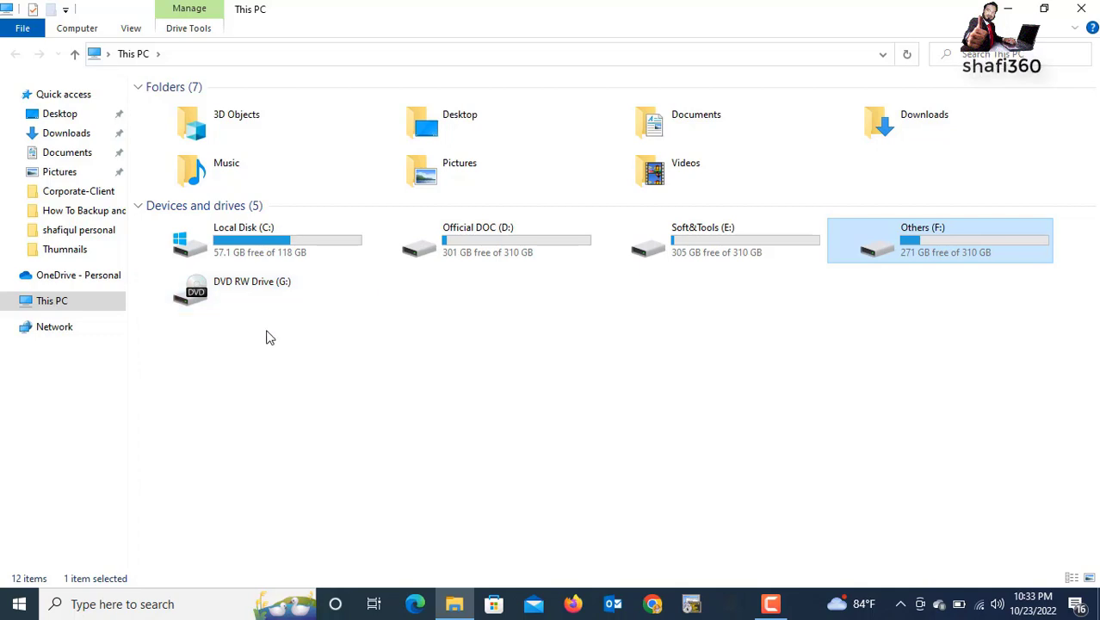
# - Launch Computer Management from This PC's Manage option and show Disk Management
pyautogui.rightClick(47, 306)
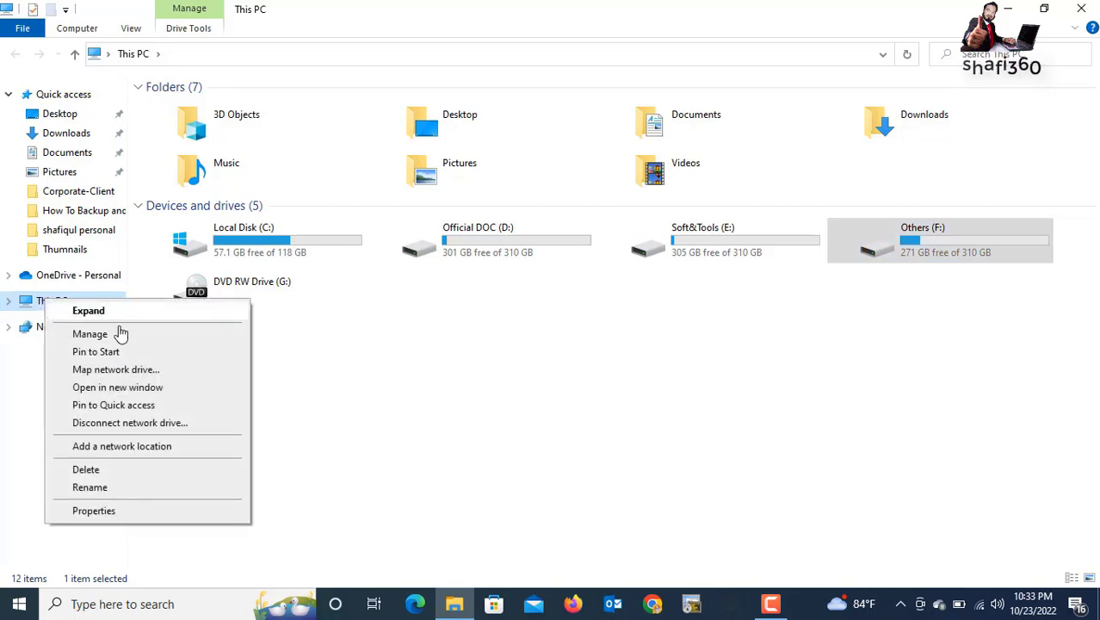
pyautogui.click(90, 335)
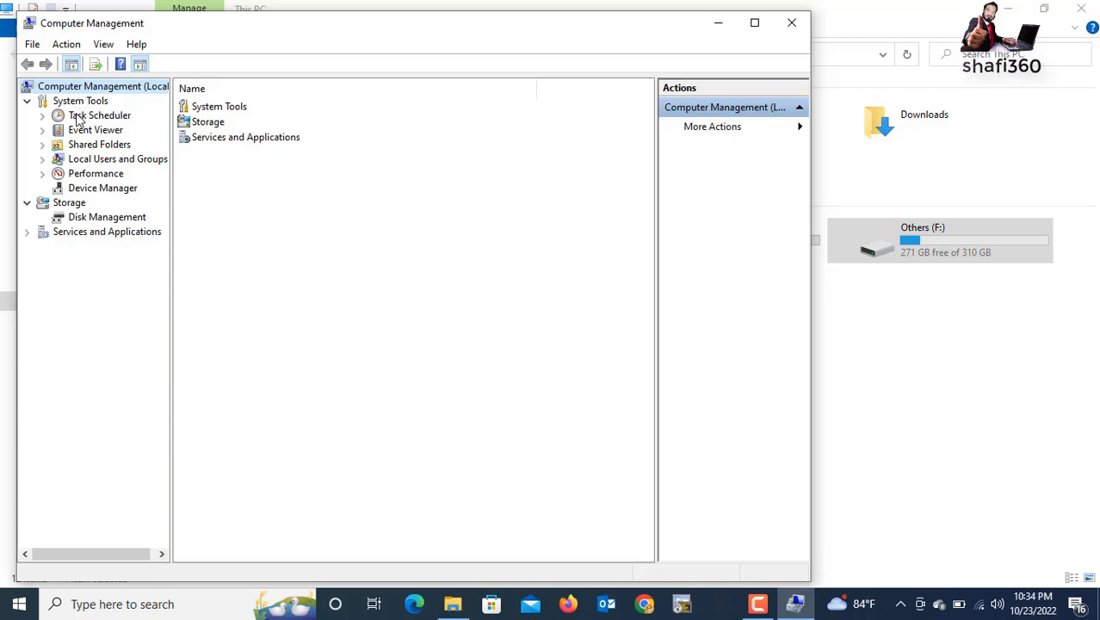
pyautogui.click(83, 222)
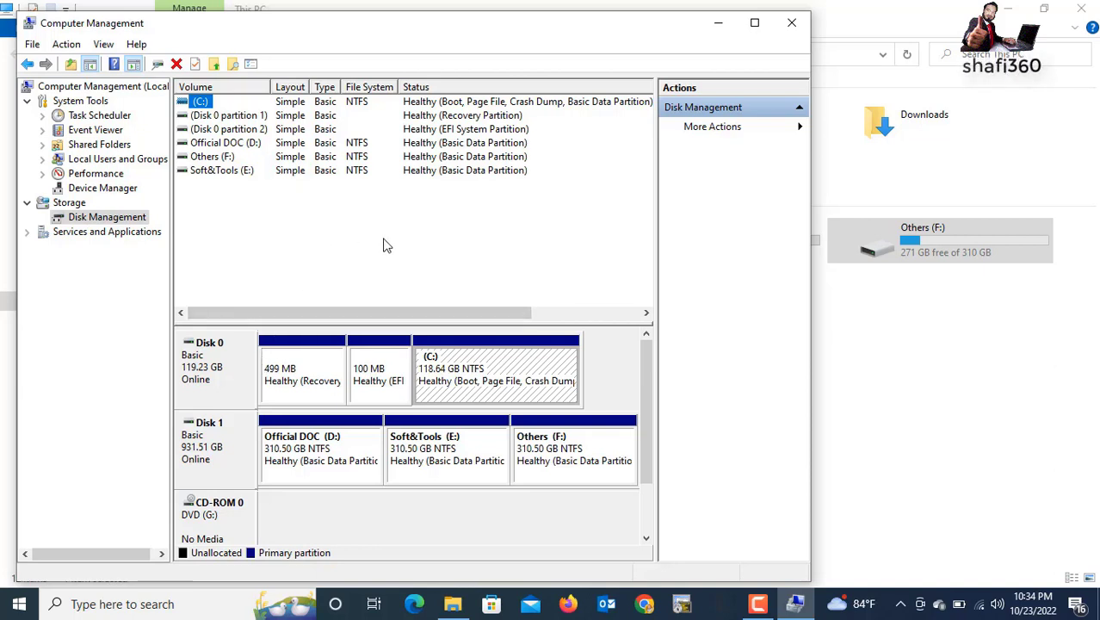
# - Launch Computer Management by searching 'compu', and maximize its window
pyautogui.click(97, 606)
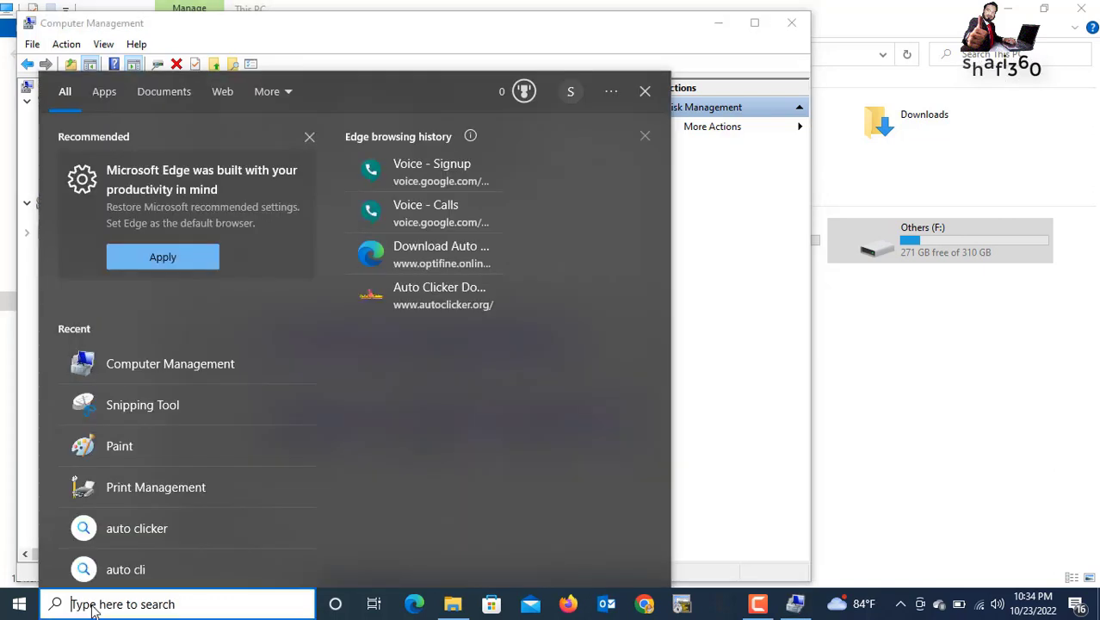
pyautogui.write('compu')
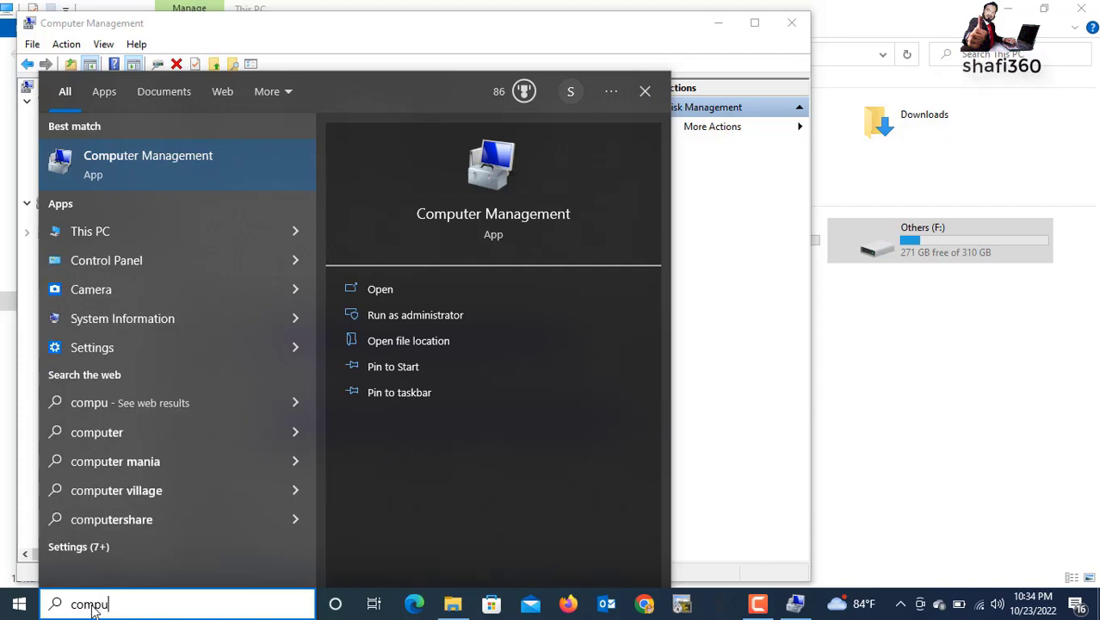
pyautogui.click(116, 167)
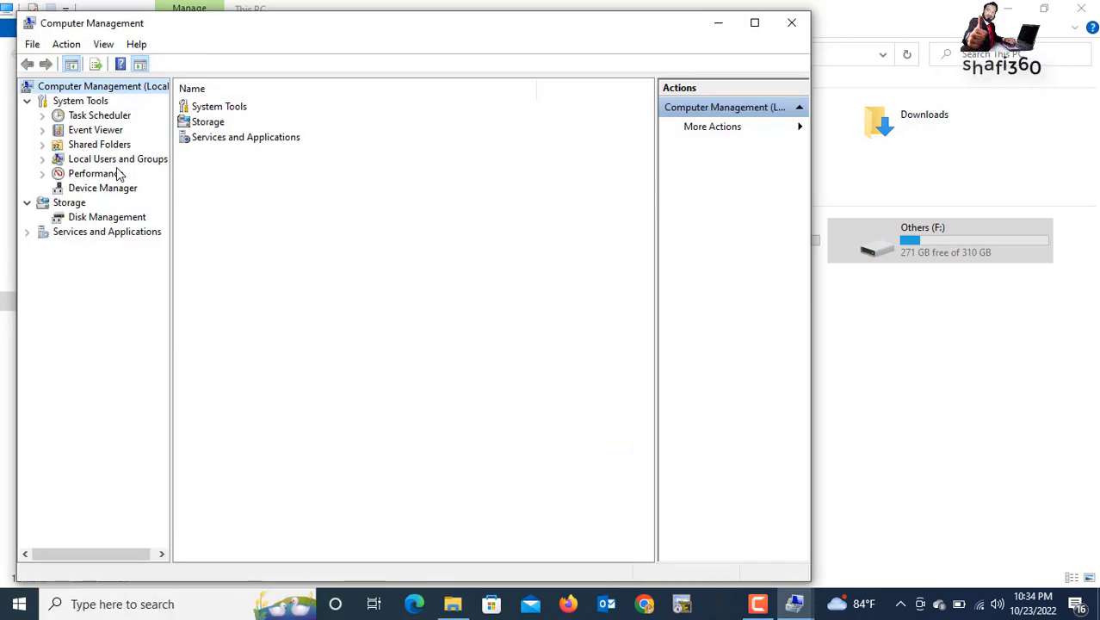
pyautogui.click(755, 24)
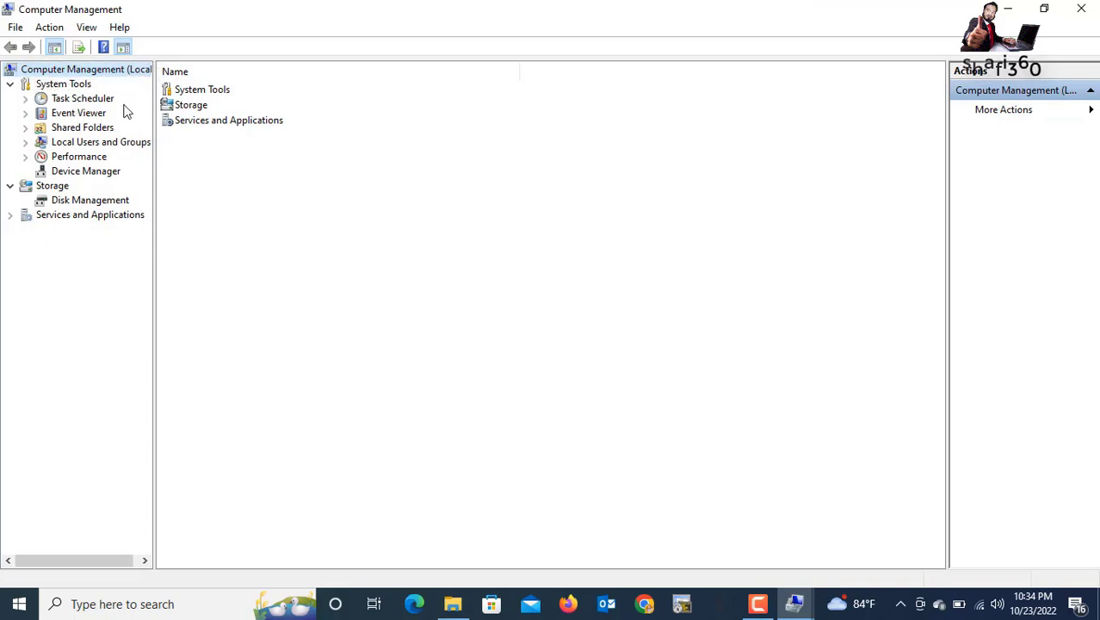
# - Show Disk Management and select the Official DOC (D:) partition on Disk 1
pyautogui.click(62, 203)
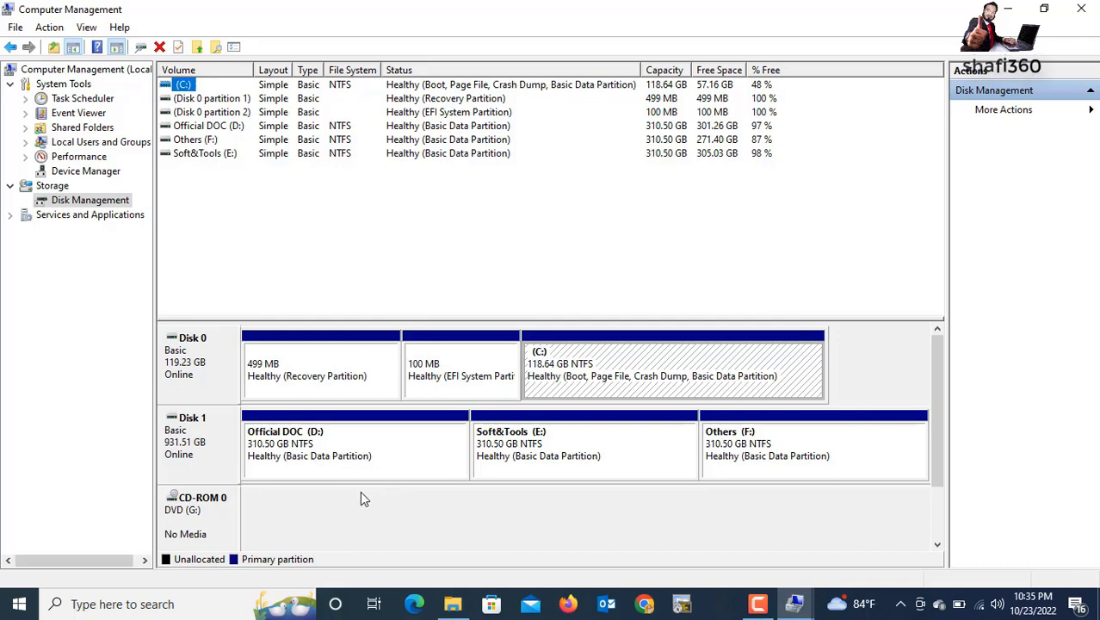
pyautogui.click(289, 447)
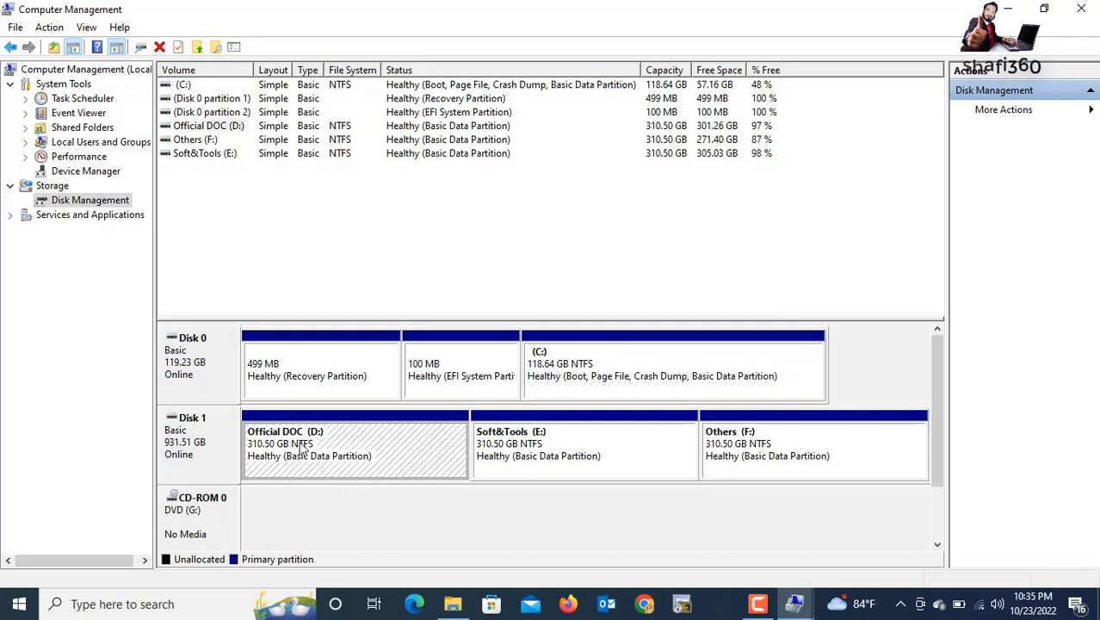
# - Shrink the Official DOC (D:) volume by 10000 MB using Shrink Volume
pyautogui.rightClick(301, 444)
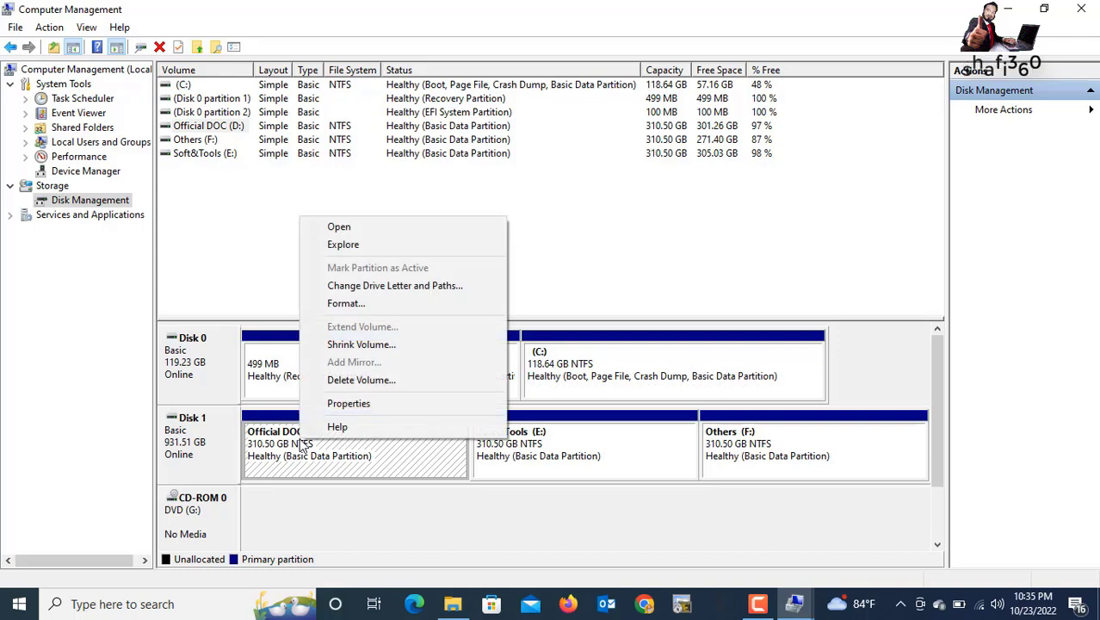
pyautogui.click(353, 347)
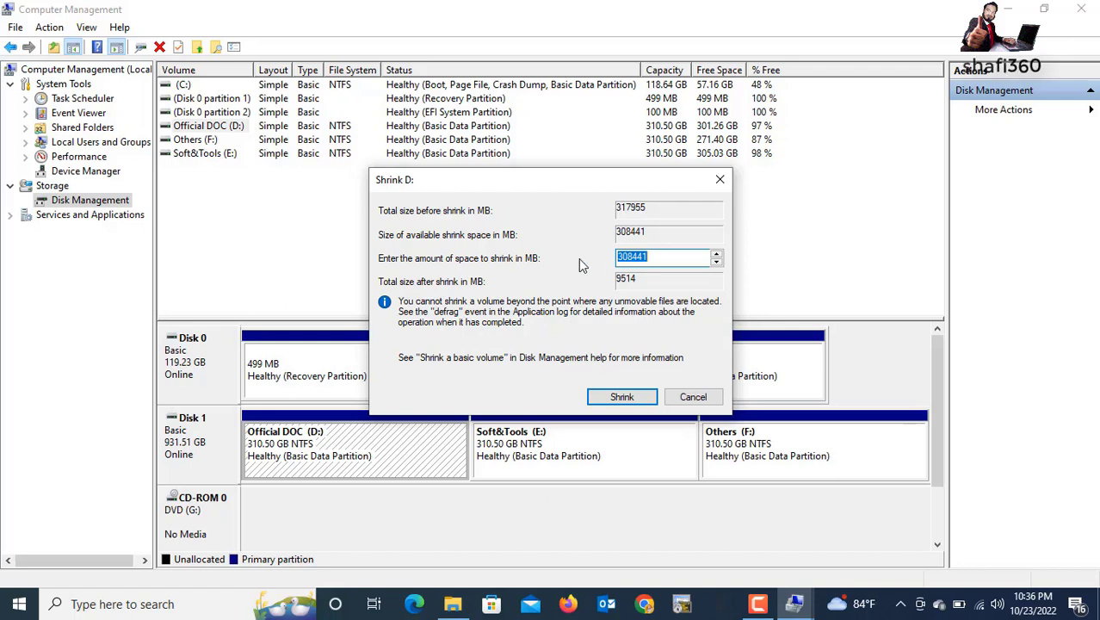
pyautogui.click(629, 257)
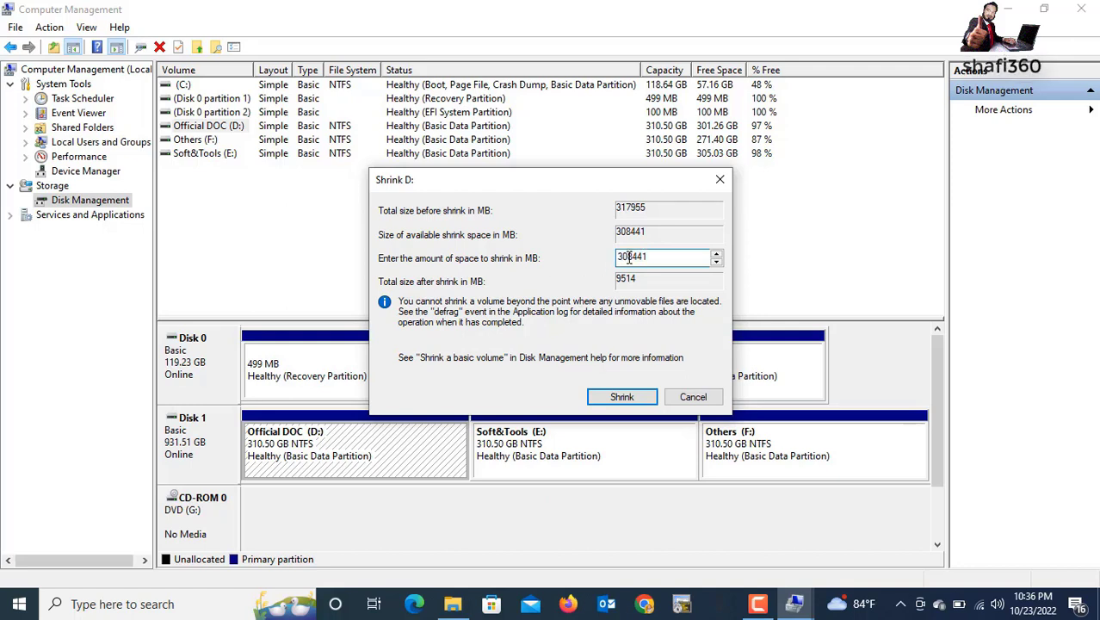
pyautogui.press('BackSpace')
pyautogui.press('BackSpace')
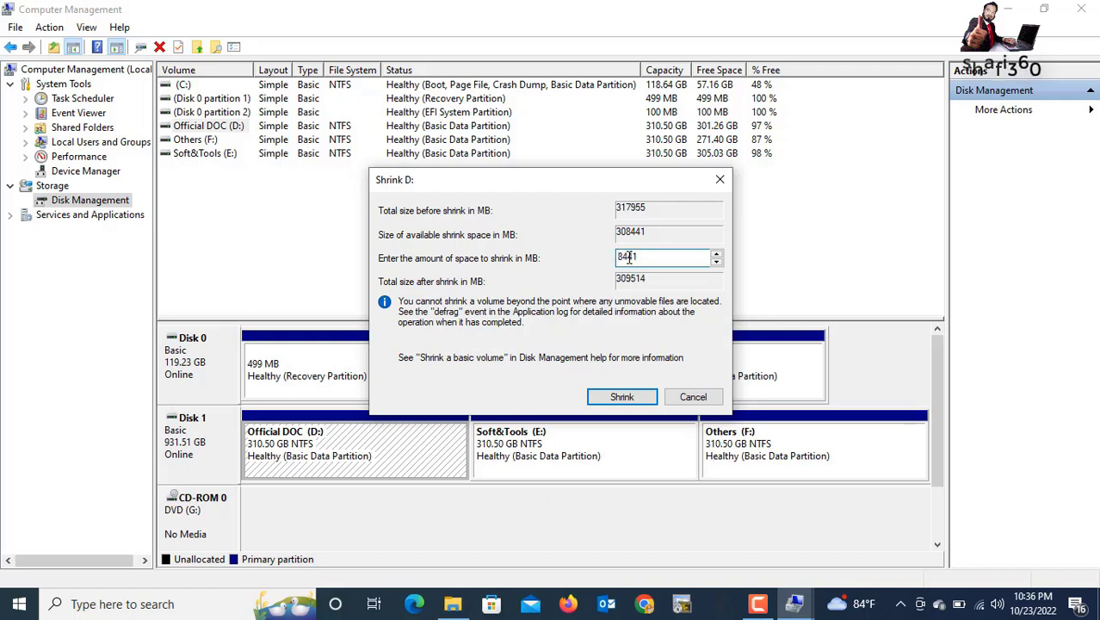
pyautogui.doubleClick(648, 258)
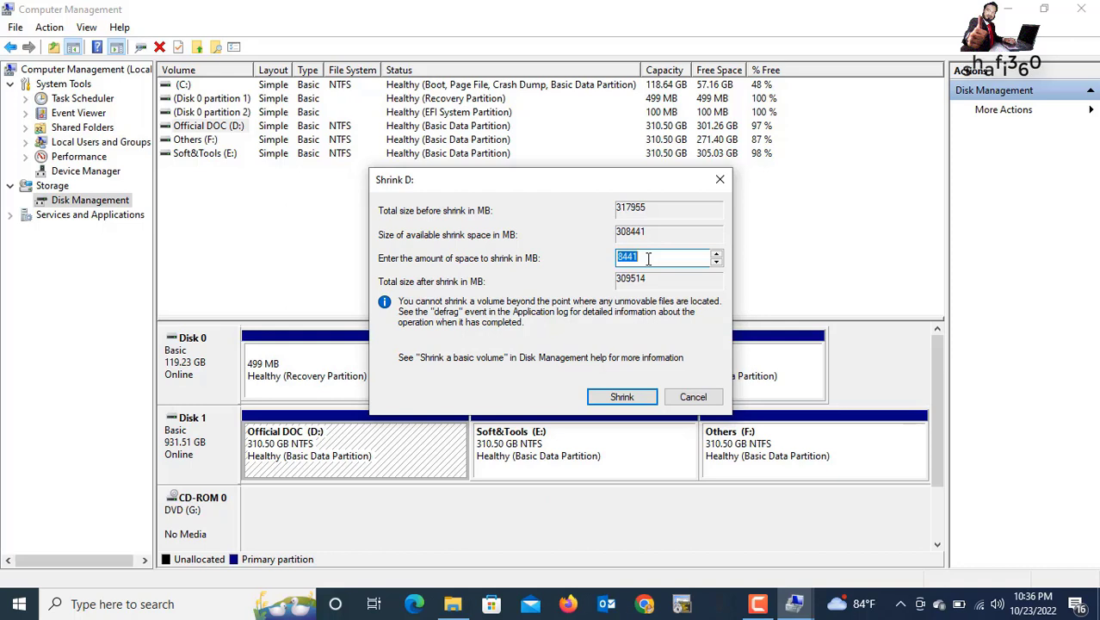
pyautogui.write('10000')
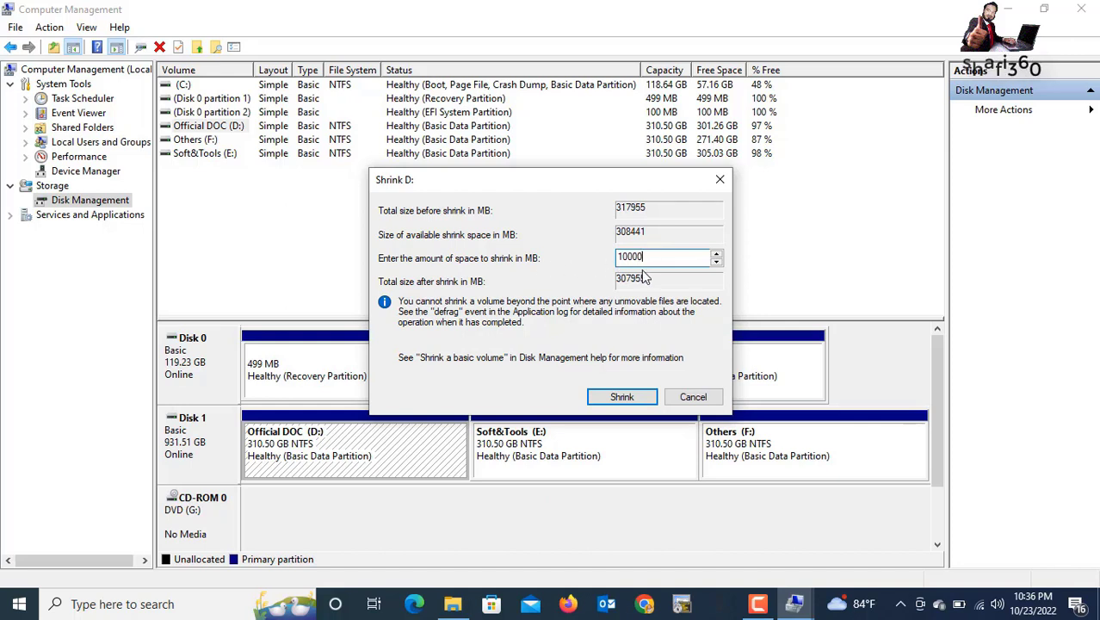
pyautogui.click(614, 394)
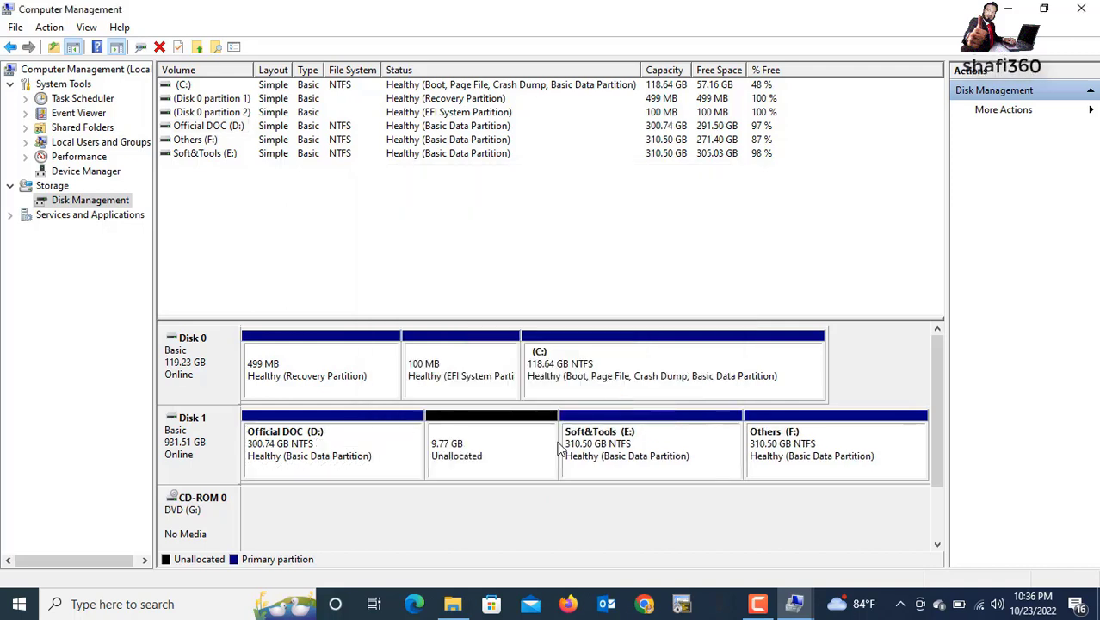
# - Start a new simple volume on the 9.77 GB unallocated space, keeping 10000 MB and drive letter H
pyautogui.click(448, 448)
pyautogui.rightClick(463, 444)
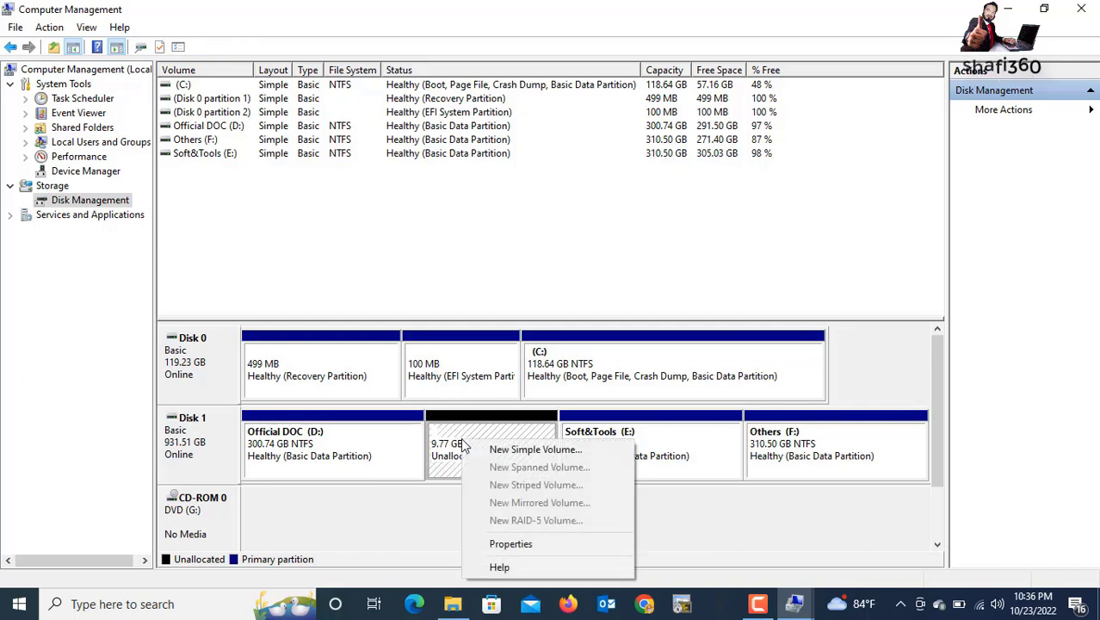
pyautogui.click(531, 452)
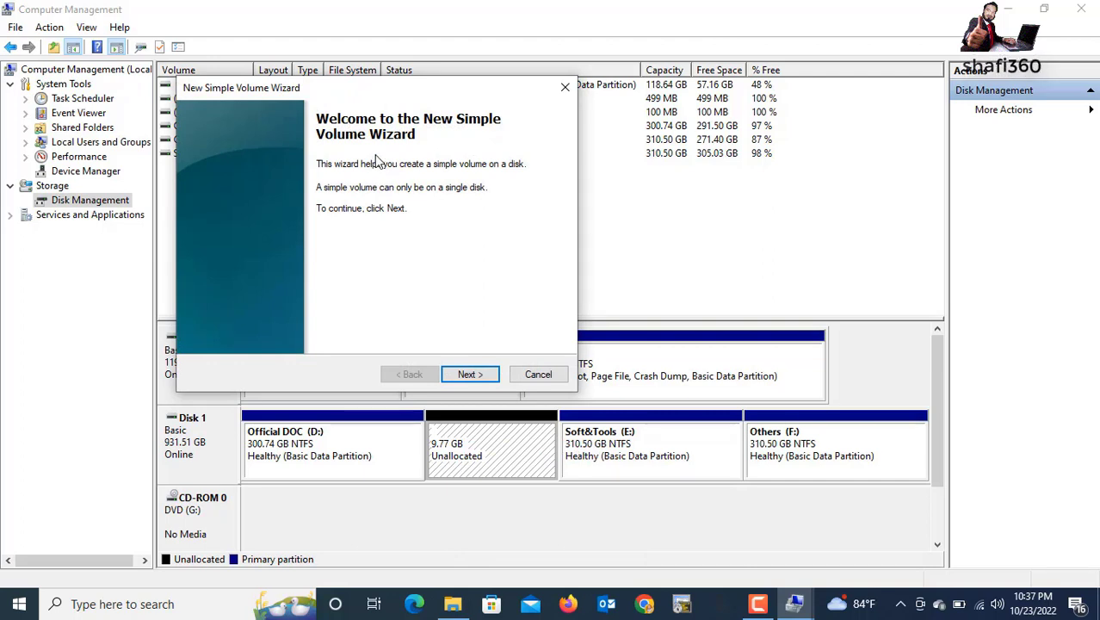
pyautogui.click(474, 378)
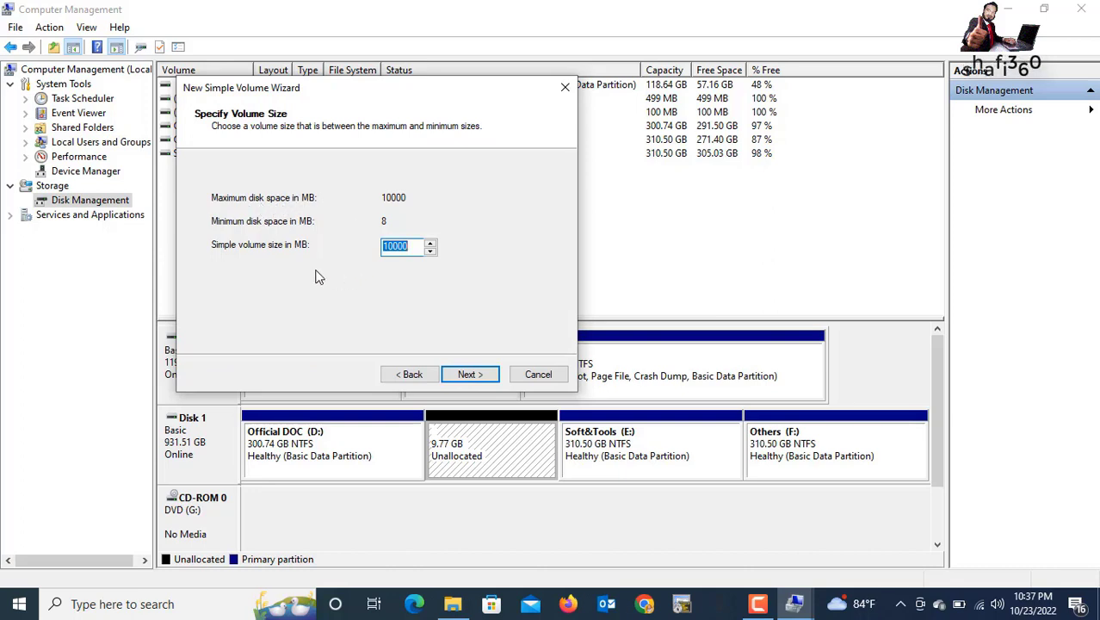
pyautogui.click(470, 374)
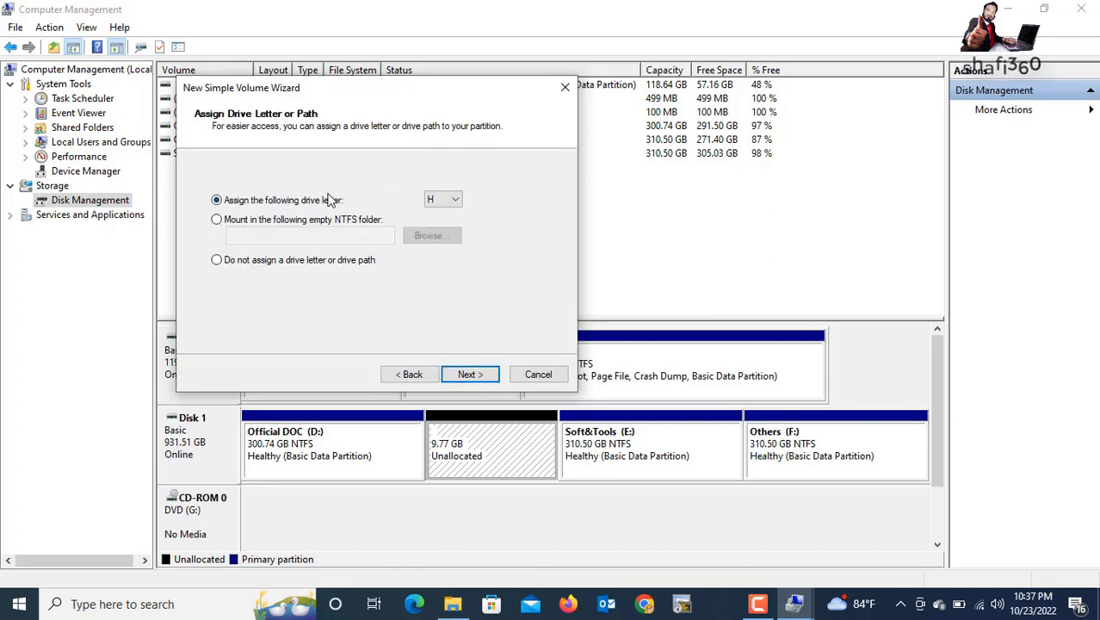
pyautogui.click(457, 200)
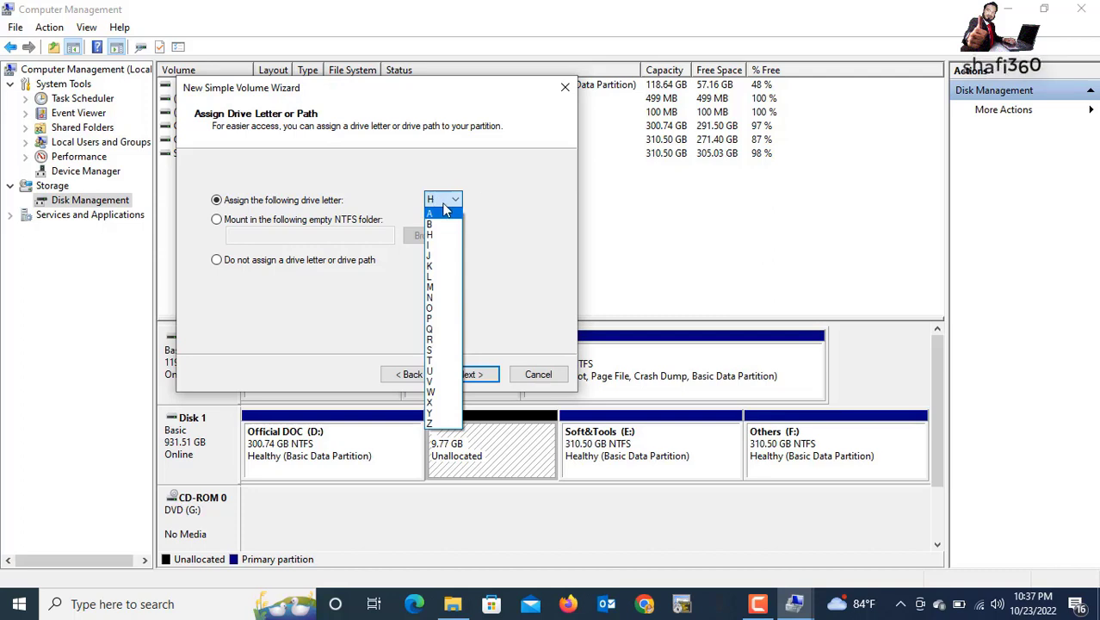
pyautogui.click(503, 192)
pyautogui.click(465, 374)
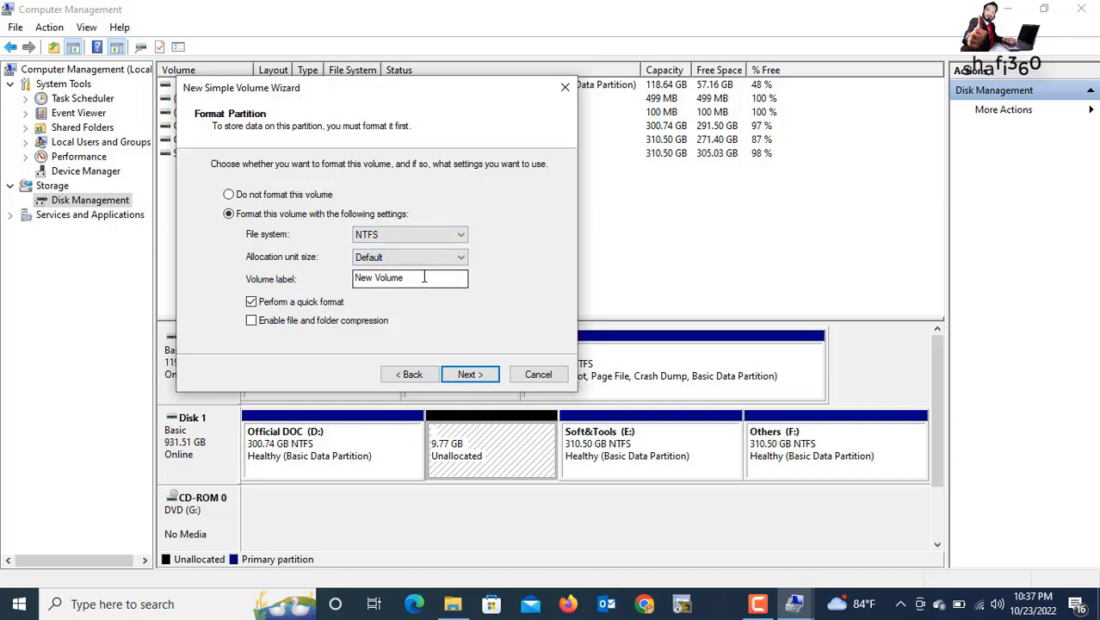
# - Format the new volume NTFS with label 'Data' and finish the wizard
pyautogui.moveTo(412, 278); pyautogui.dragTo(329, 291)
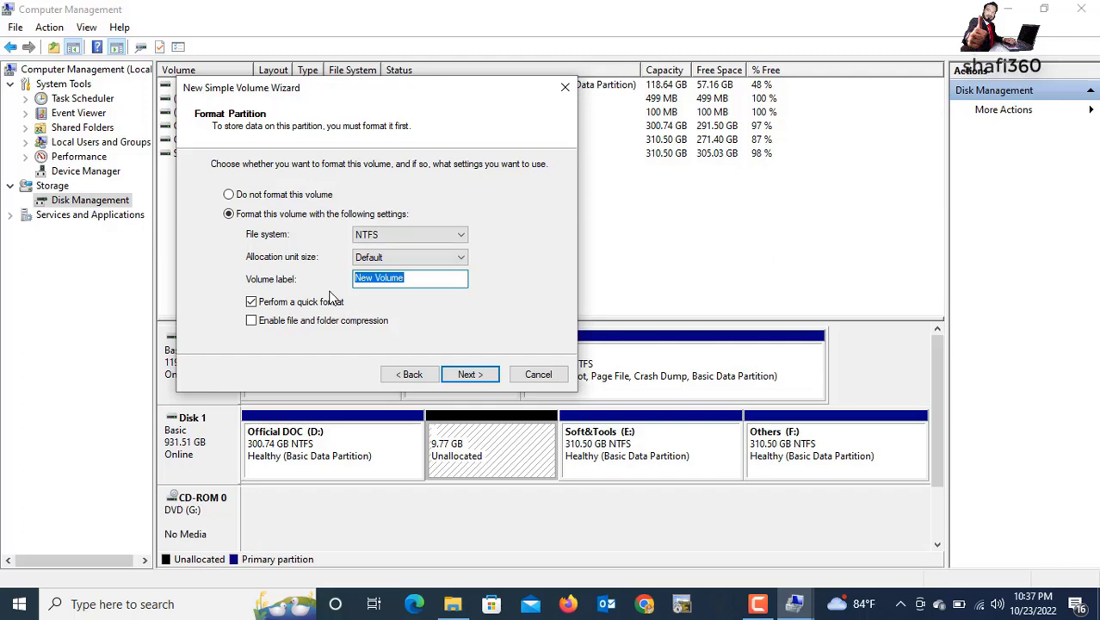
pyautogui.write('Data')
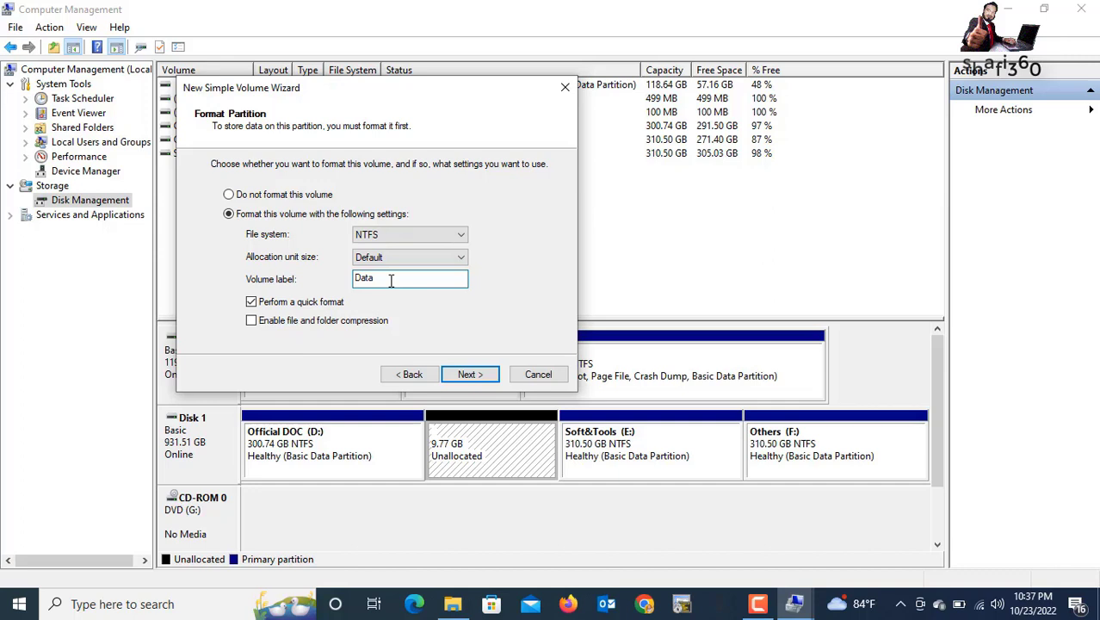
pyautogui.click(469, 374)
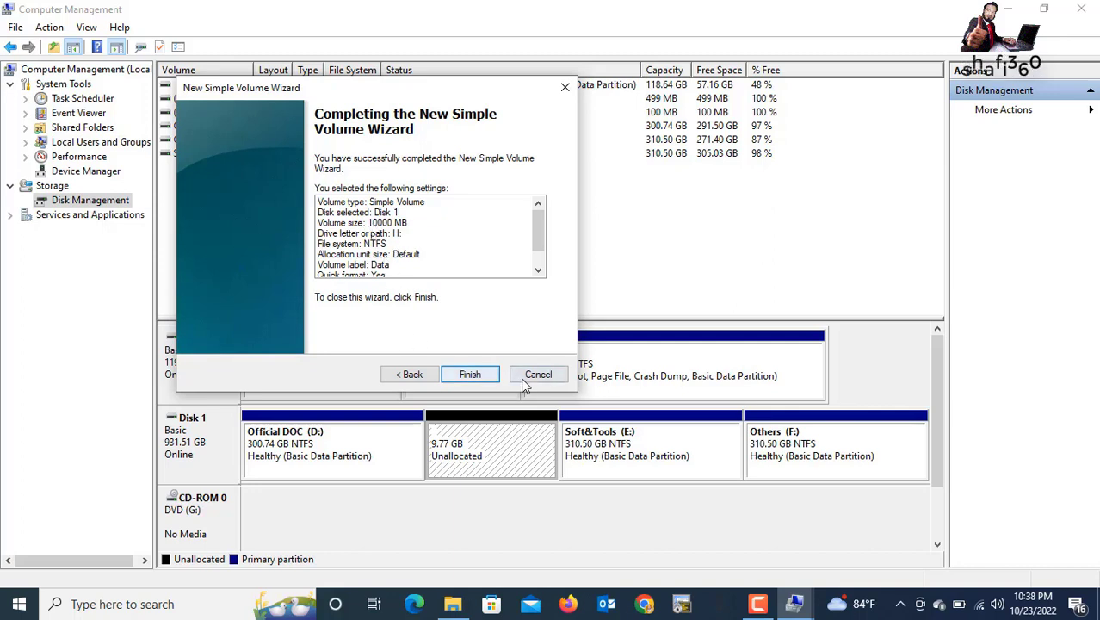
pyautogui.click(487, 378)
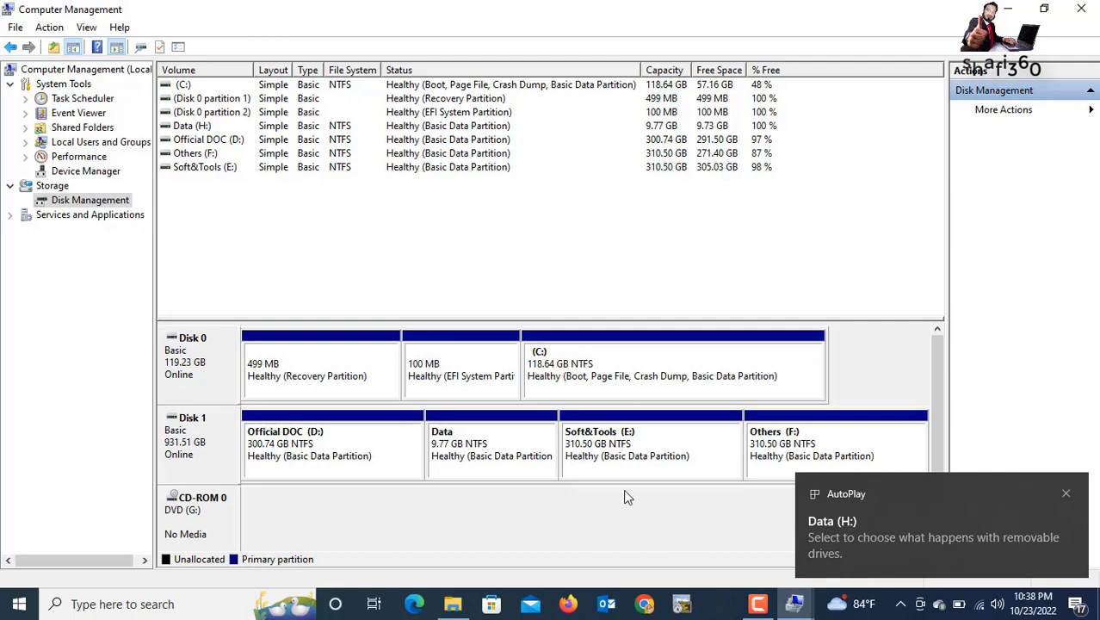
pyautogui.rightClick(892, 605)
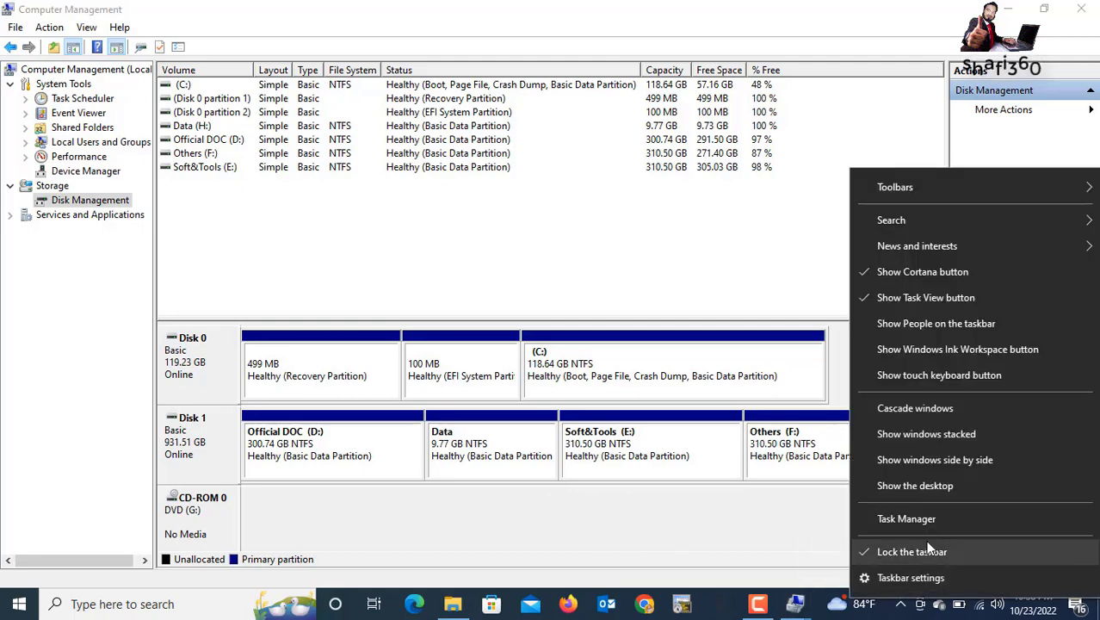
pyautogui.click(903, 487)
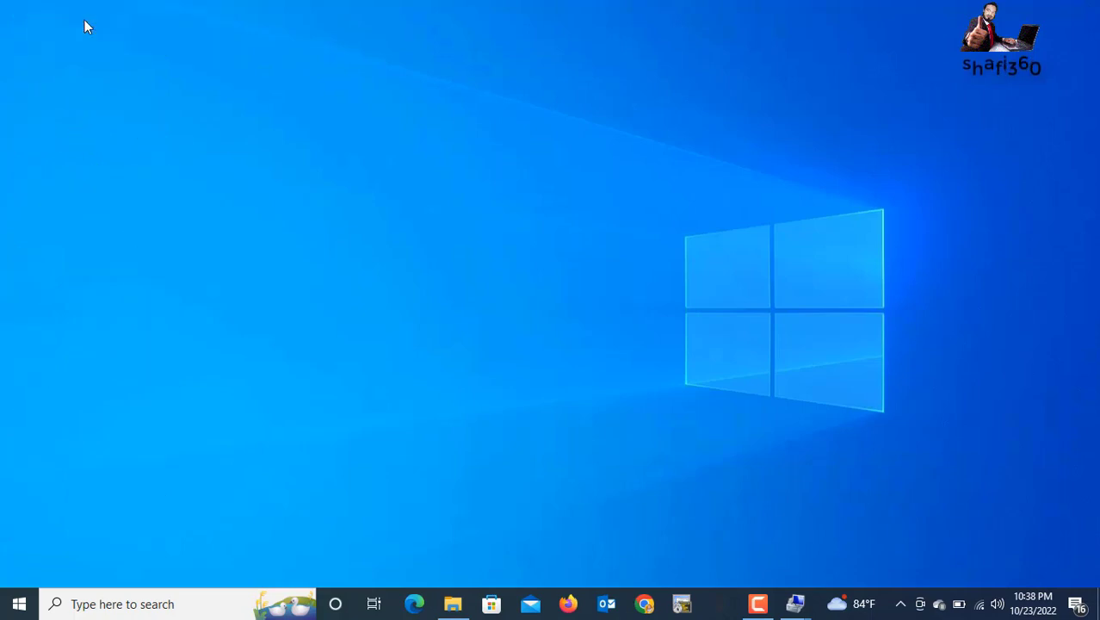
pyautogui.doubleClick(88, 28)
pyautogui.click(976, 92)
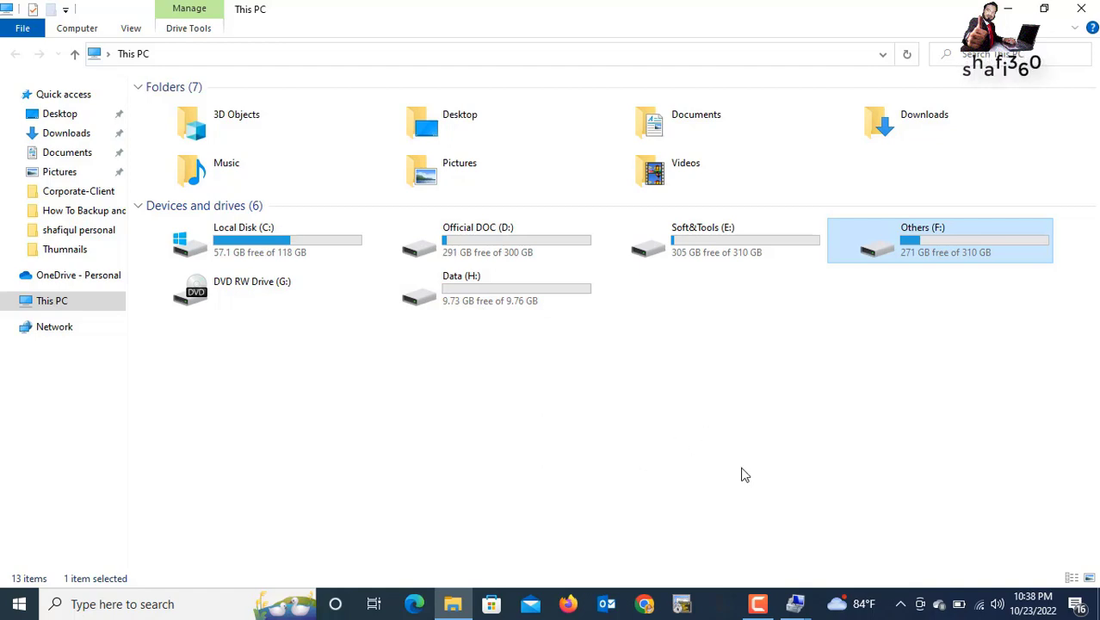
pyautogui.moveTo(796, 604)
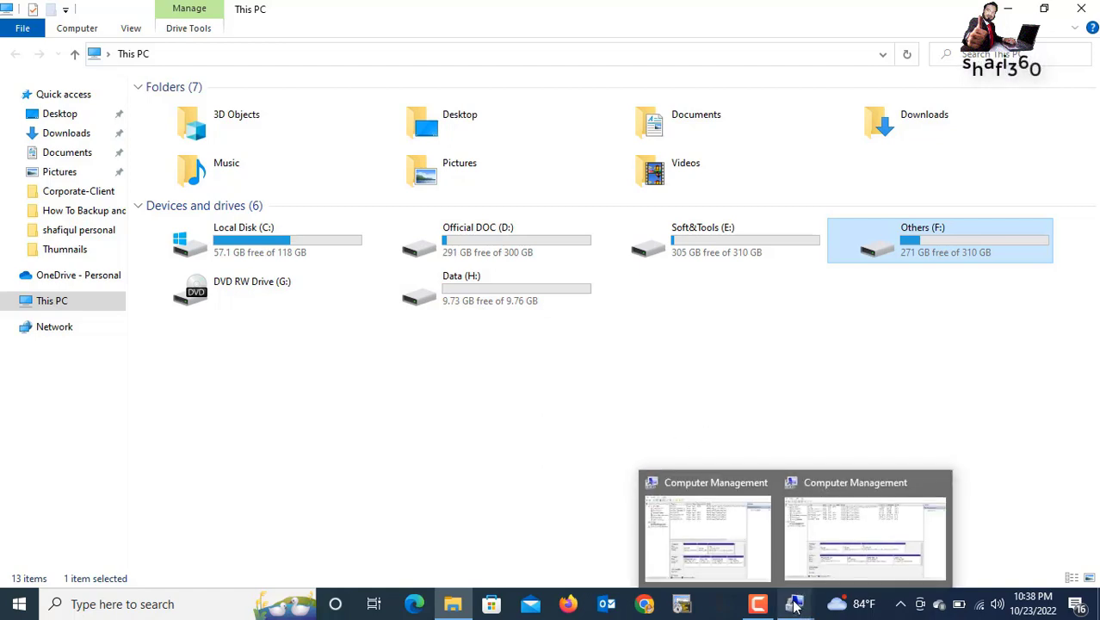
pyautogui.click(856, 518)
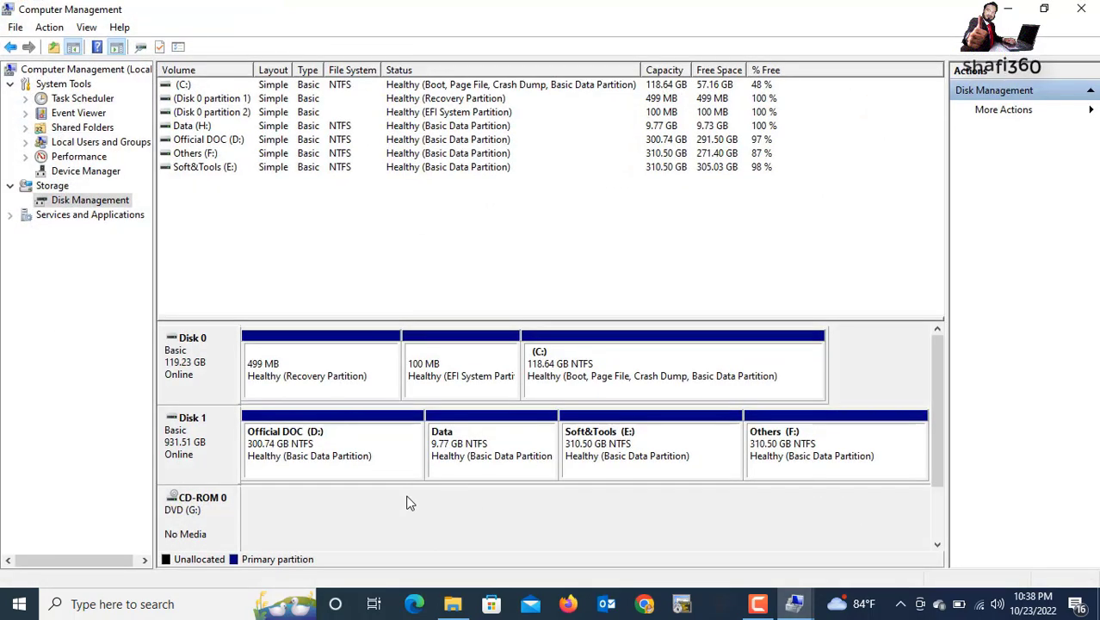
# - Delete the Data (H:) volume on Disk 1, confirming with Yes
pyautogui.click(458, 444)
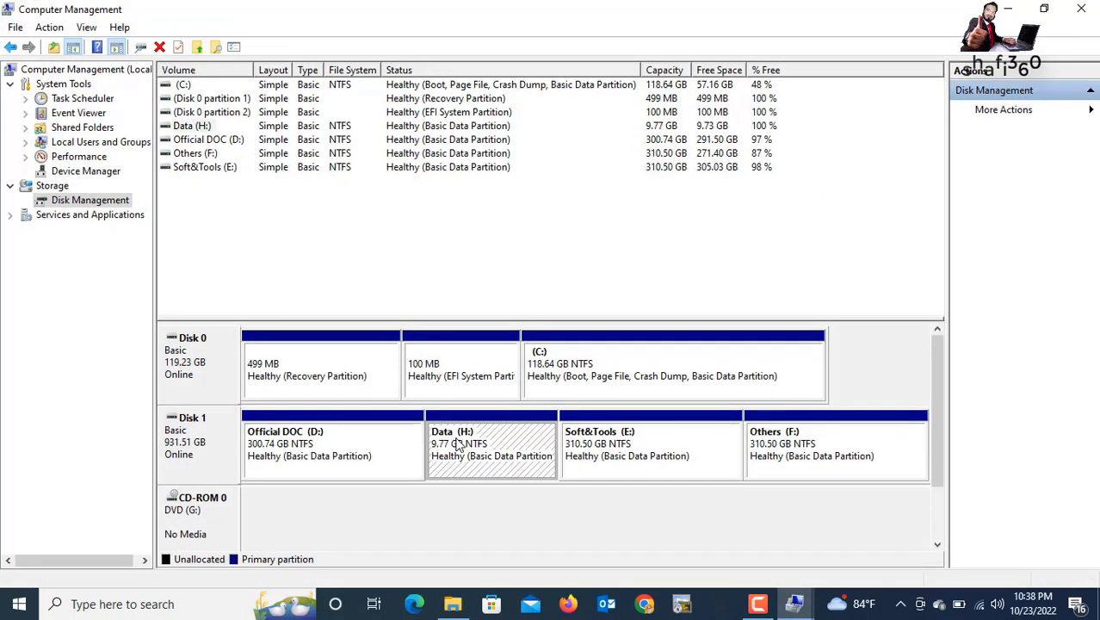
pyautogui.rightClick(459, 442)
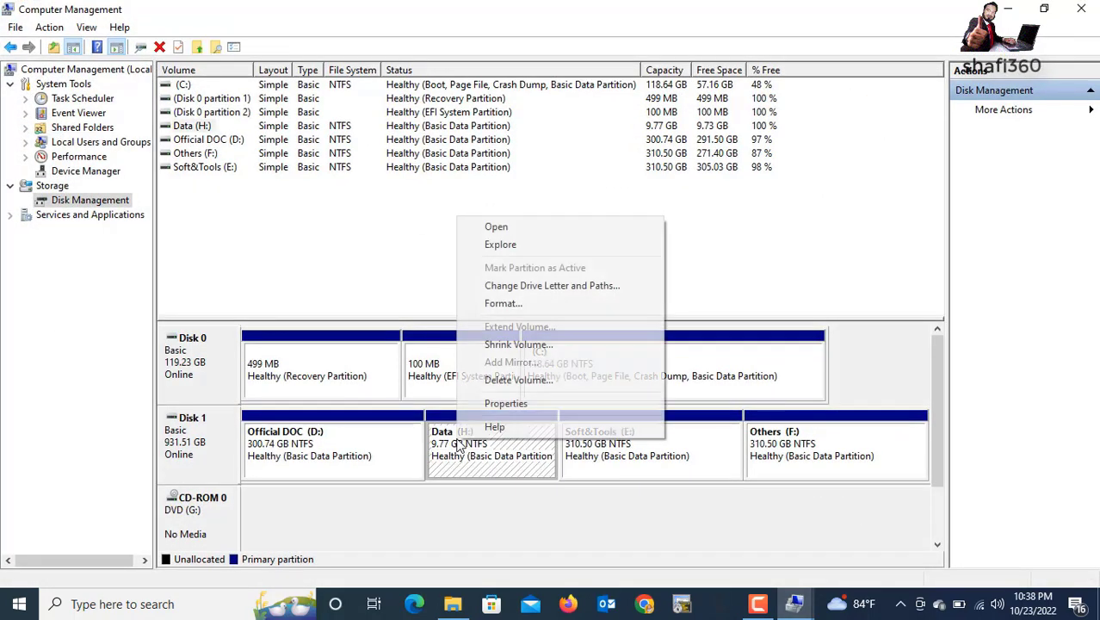
pyautogui.click(502, 381)
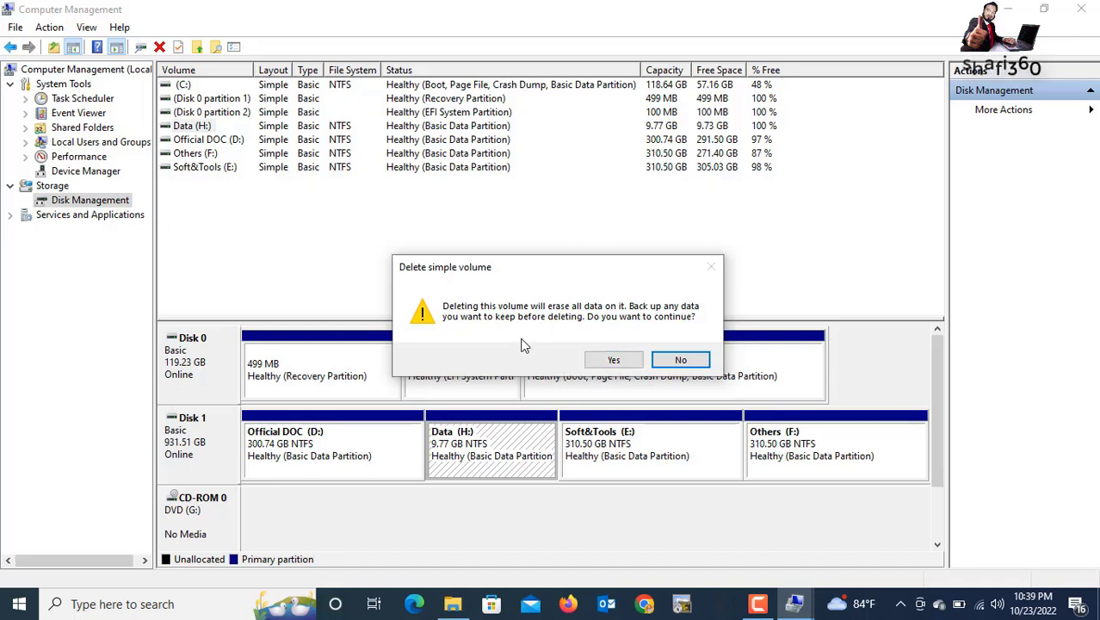
pyautogui.click(613, 360)
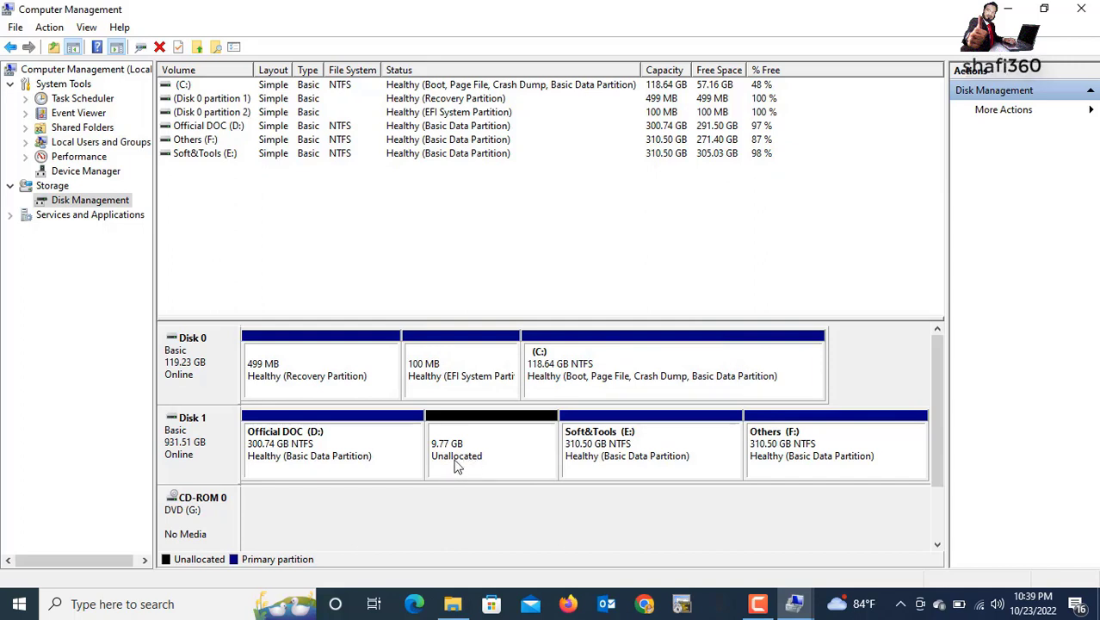
pyautogui.click(306, 442)
# - Extend Official DOC (D:) by the 10000 MB of unallocated space on Disk 1
pyautogui.rightClick(306, 443)
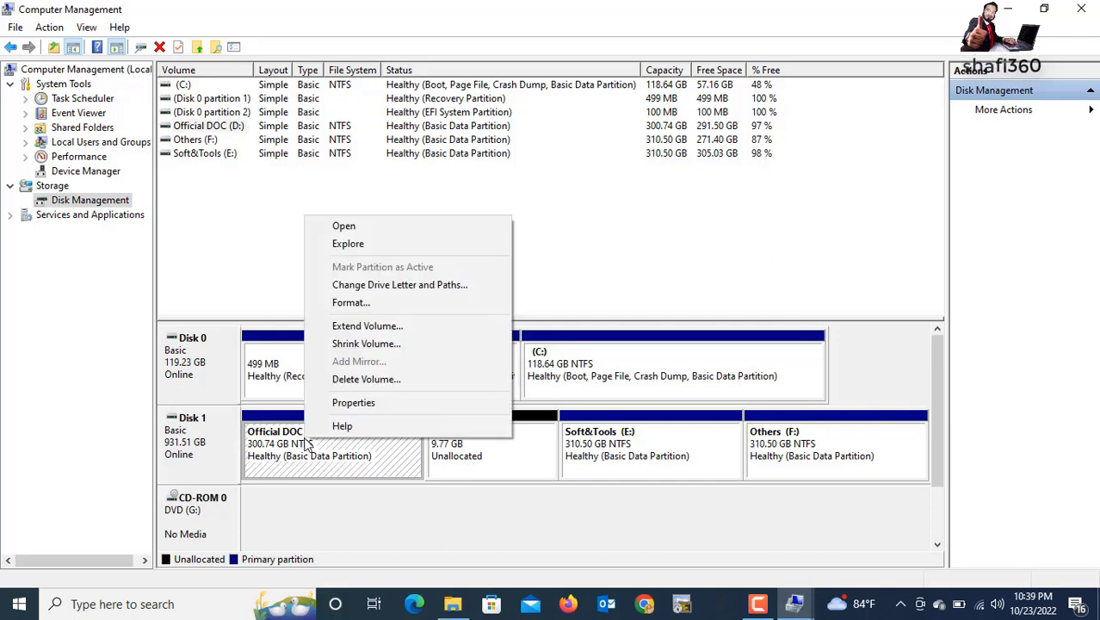
pyautogui.click(357, 328)
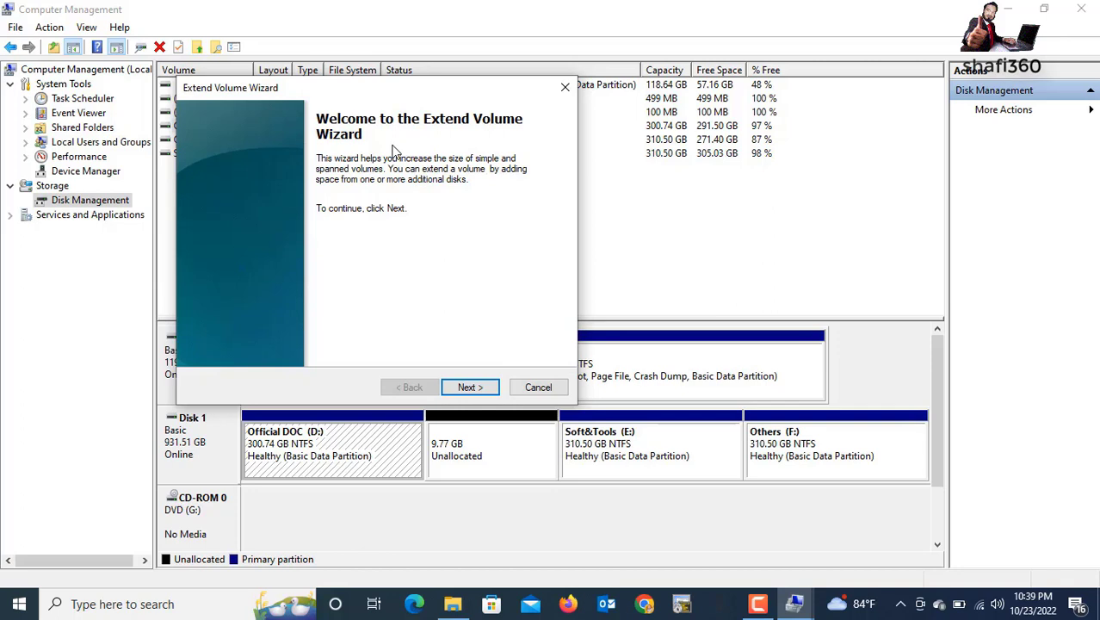
pyautogui.click(470, 388)
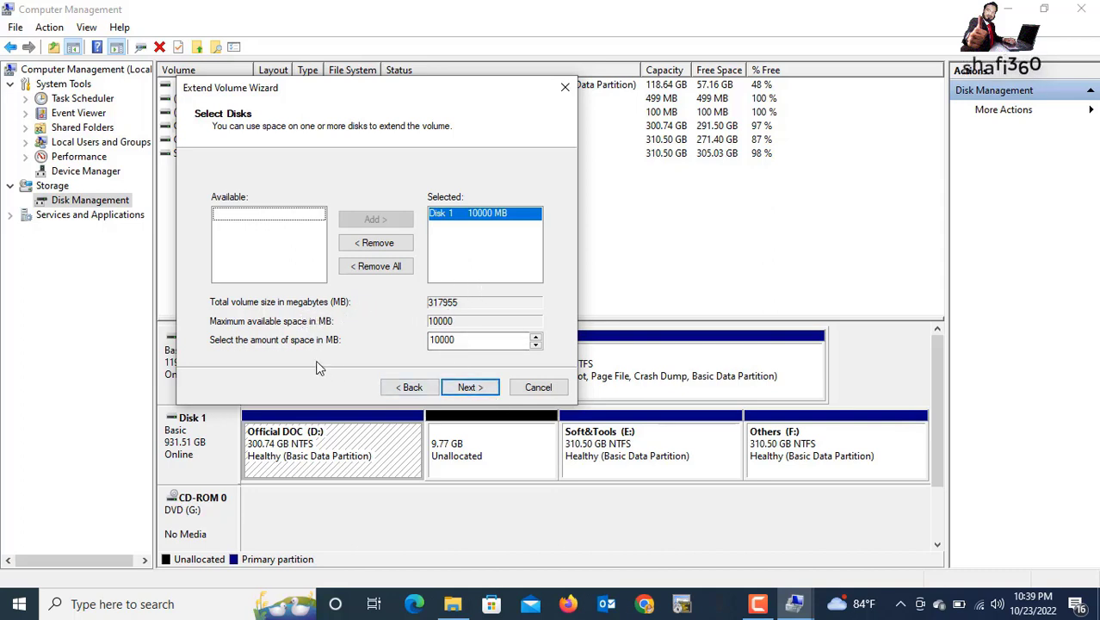
pyautogui.click(475, 388)
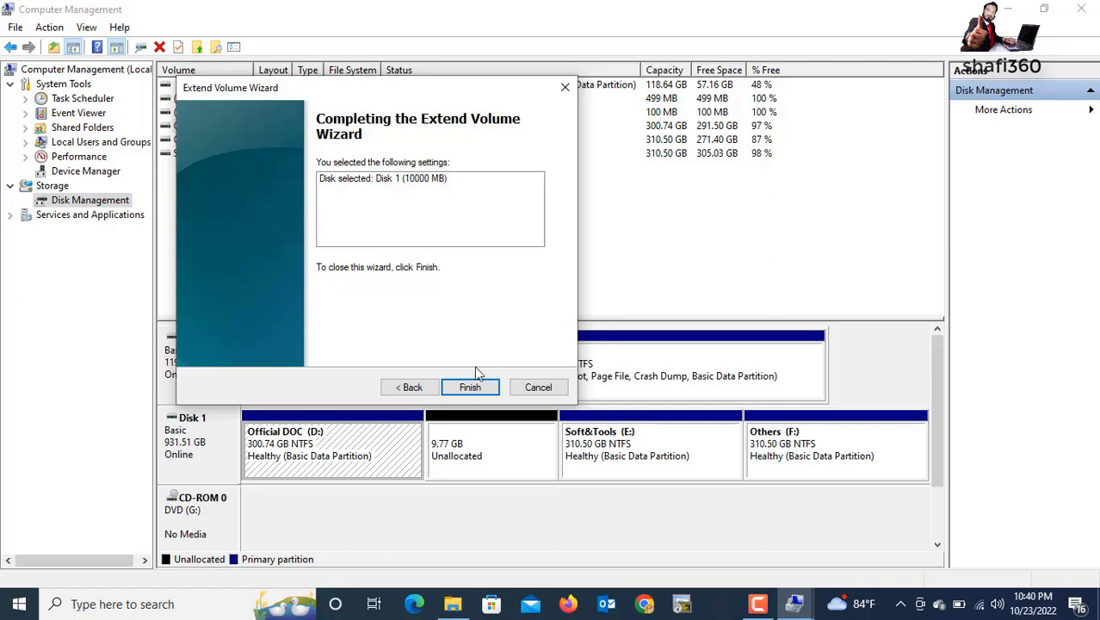
pyautogui.click(470, 387)
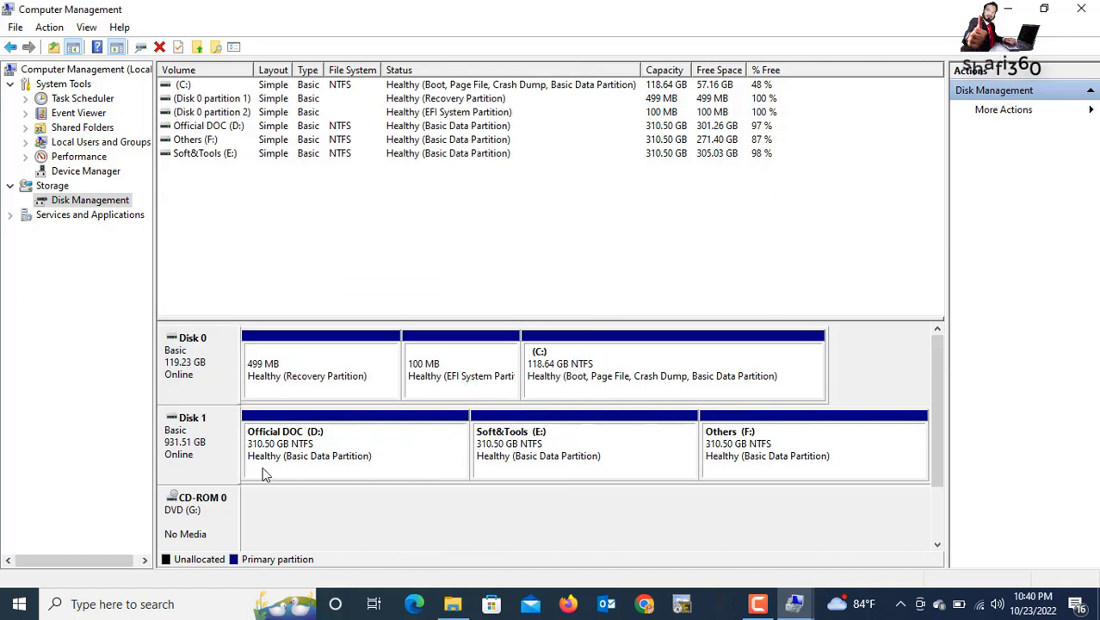